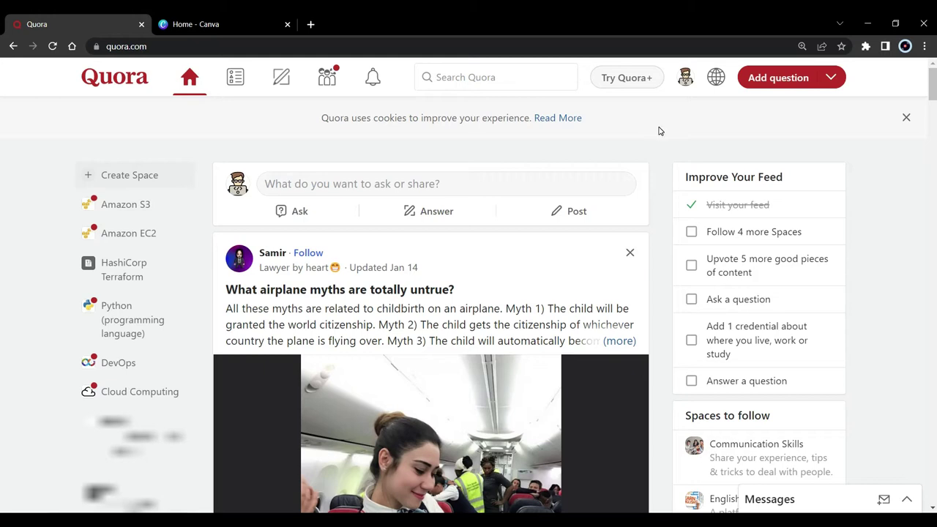
- Start a new public question reading "Which are the best Cloud Service, provider?"
click(290, 213)
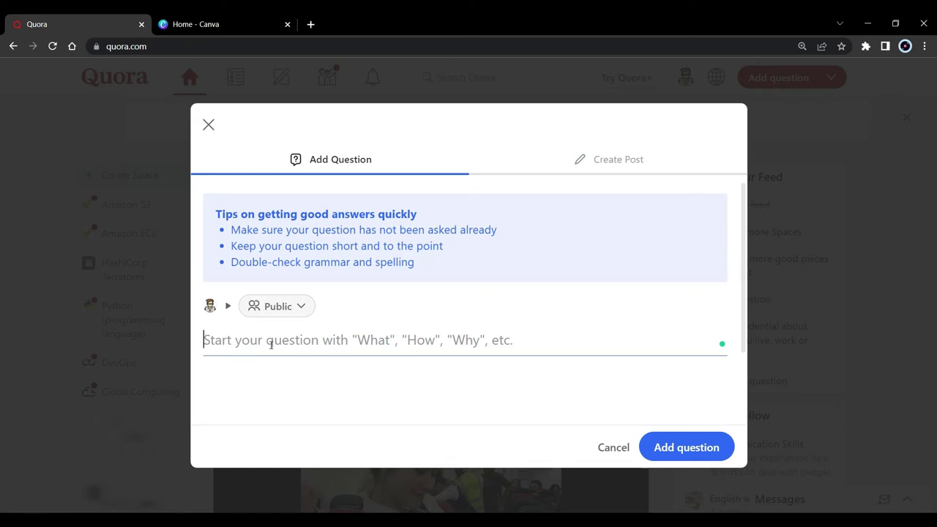
text(Which are the )
text(best Cloud Se)
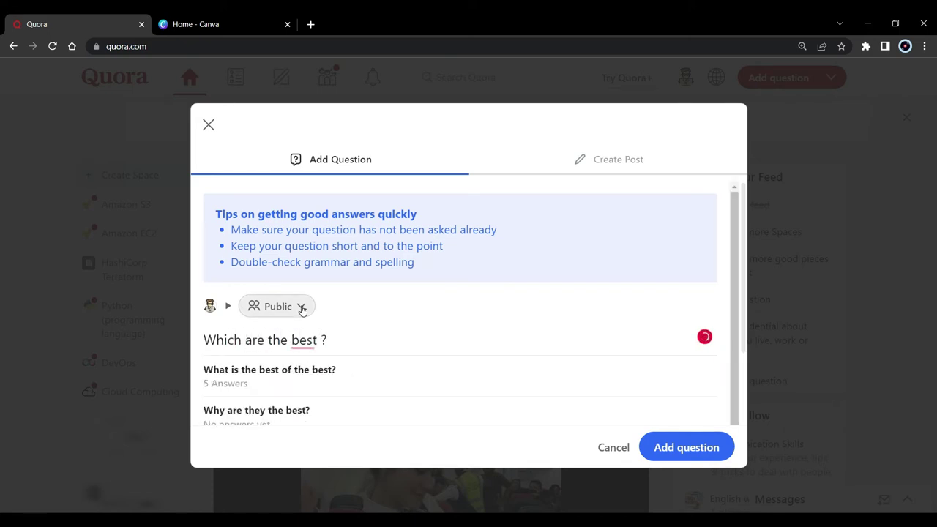
text(rvice, provider)
click(404, 340)
text(,)
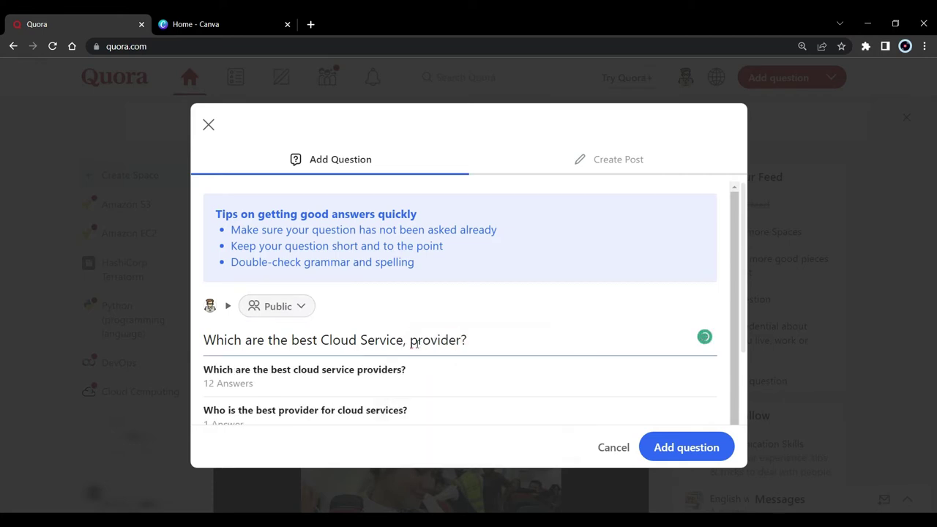
- Correct the question's wording to "Which are the best Cloud Service, providers?"
mouse_move(432, 350)
click(428, 359)
key(BackSpace)
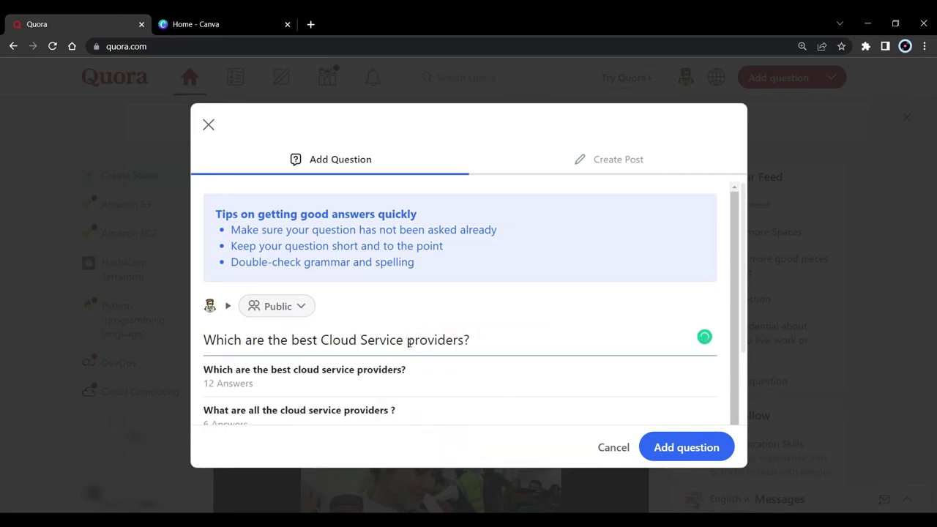
click(496, 339)
mouse_move(439, 341)
click(449, 383)
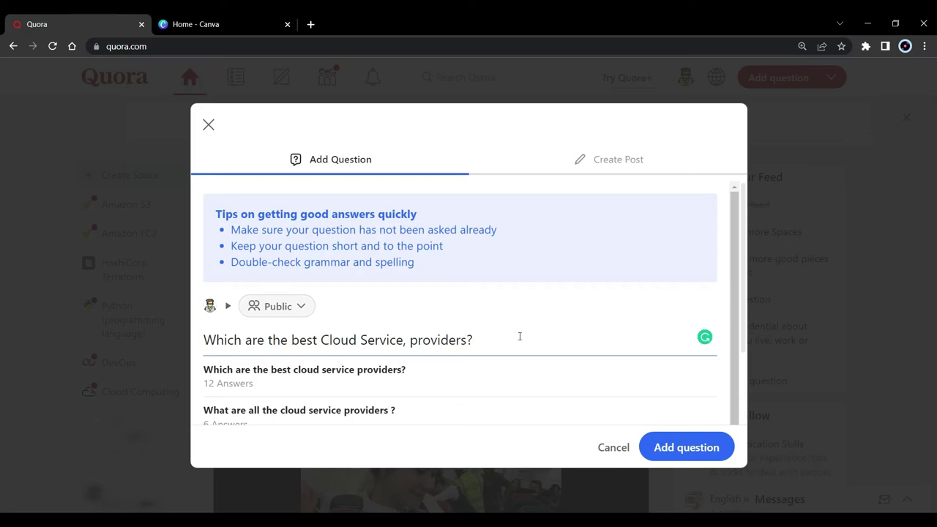
- Submit the question with its original wording instead of the suggested correction
click(674, 459)
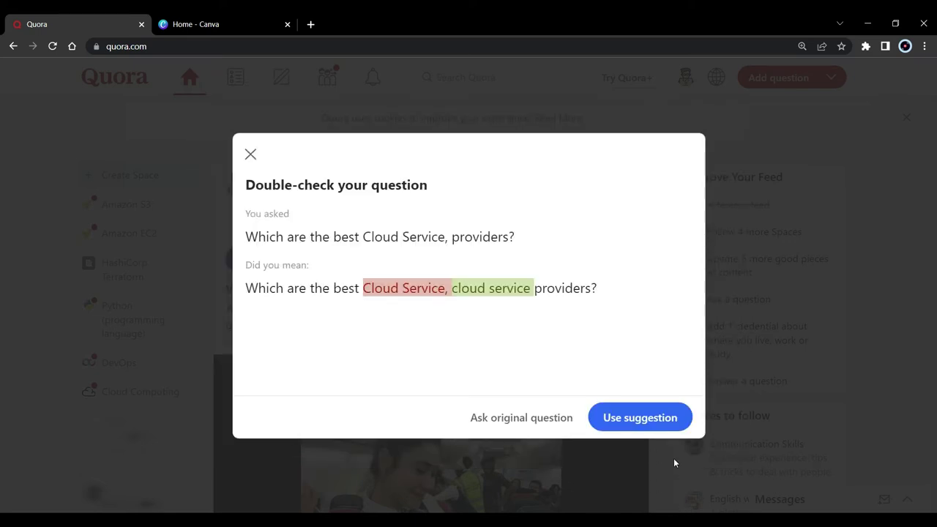
click(495, 410)
click(605, 411)
click(663, 445)
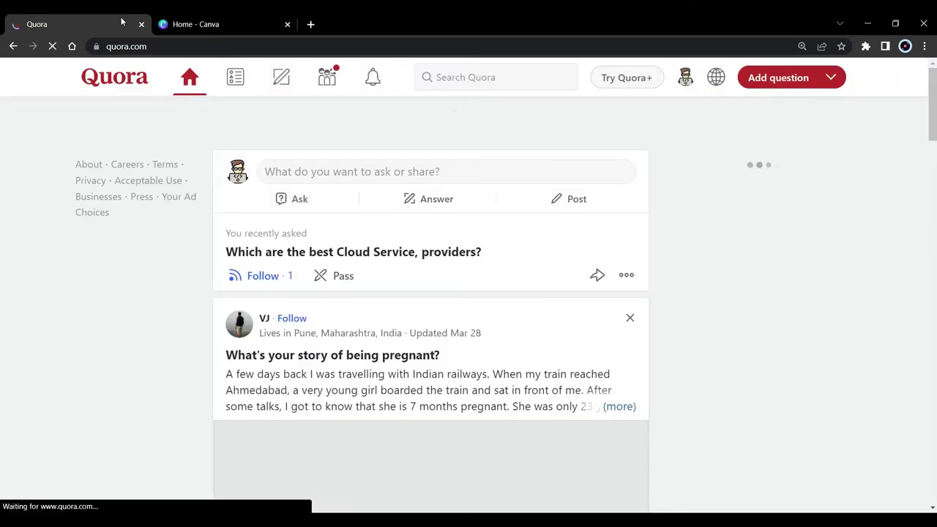
- Save the newly asked question to the answer drafts and open it there for writing an answer
click(627, 288)
click(560, 187)
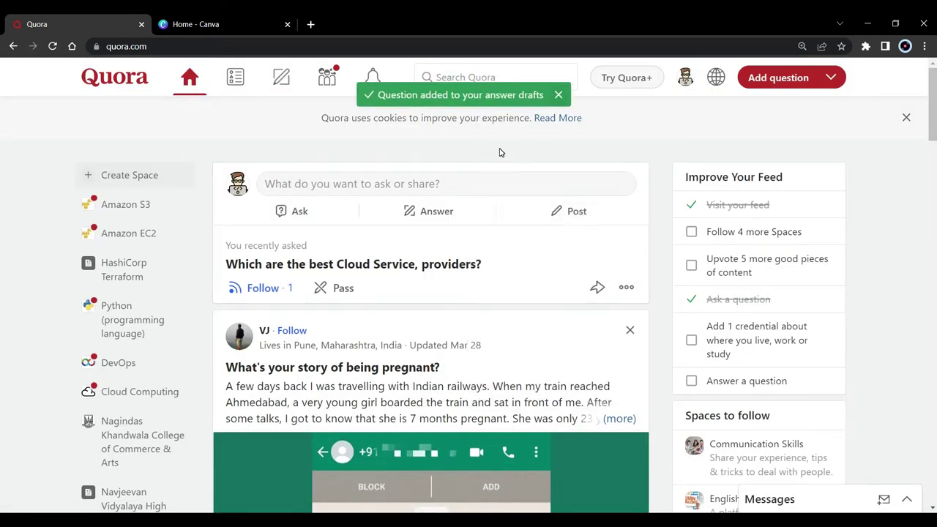
click(282, 80)
click(169, 239)
click(245, 218)
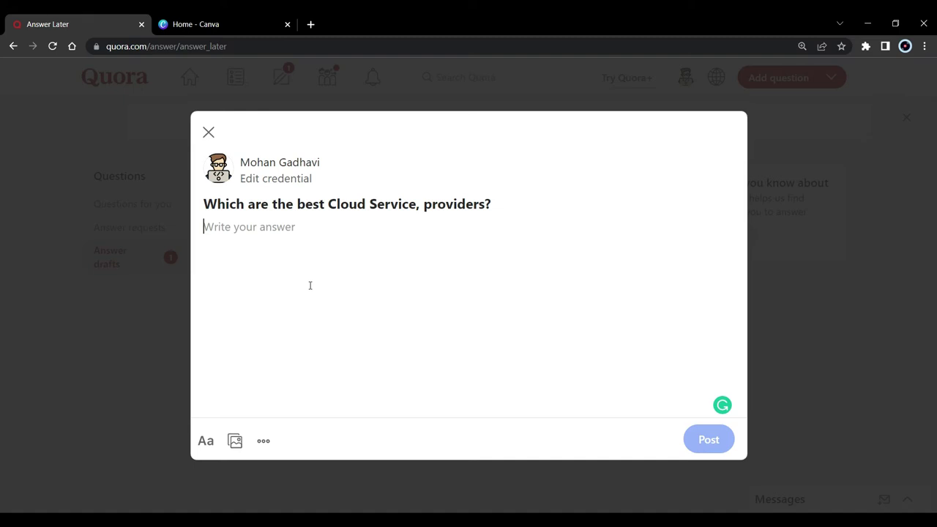
- Begin the answer with the words "When it comes to Cloud Computing"
text(Wheb)
key(BackSpace)
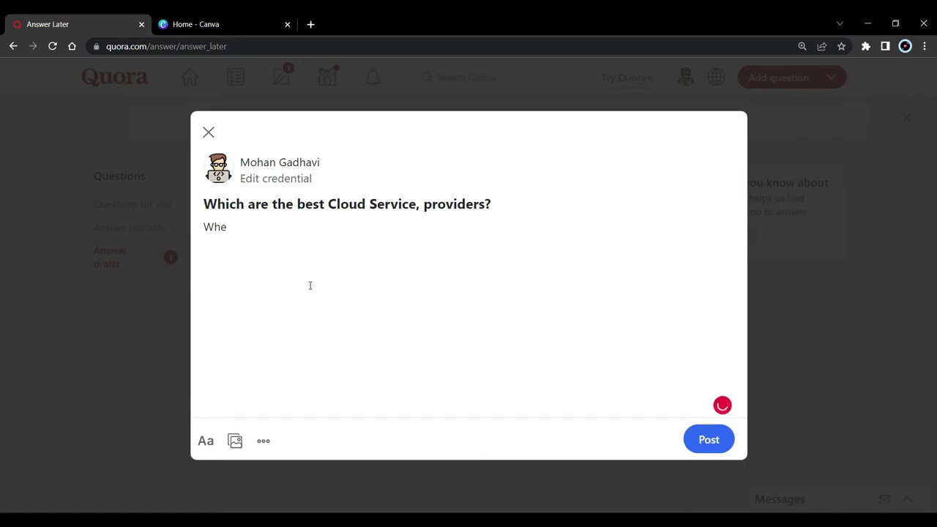
text(n it comes to )
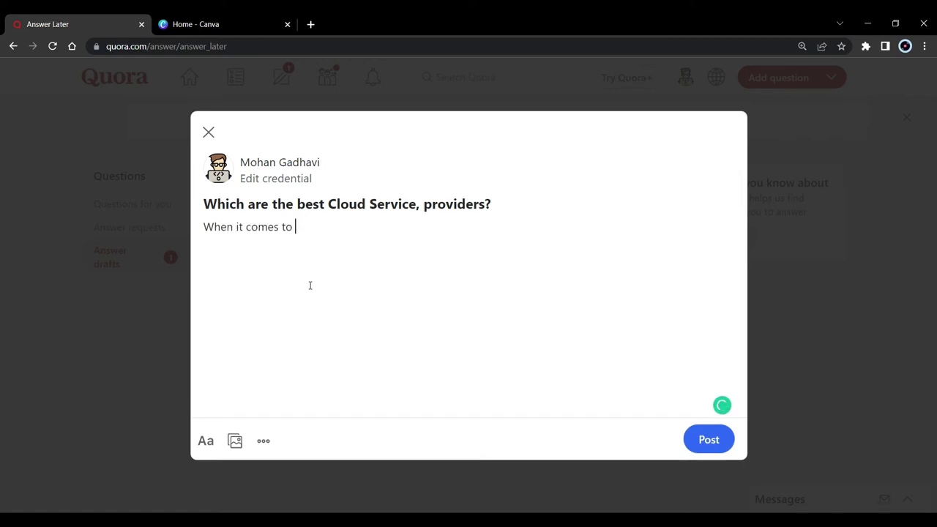
text(Cloud Computing)
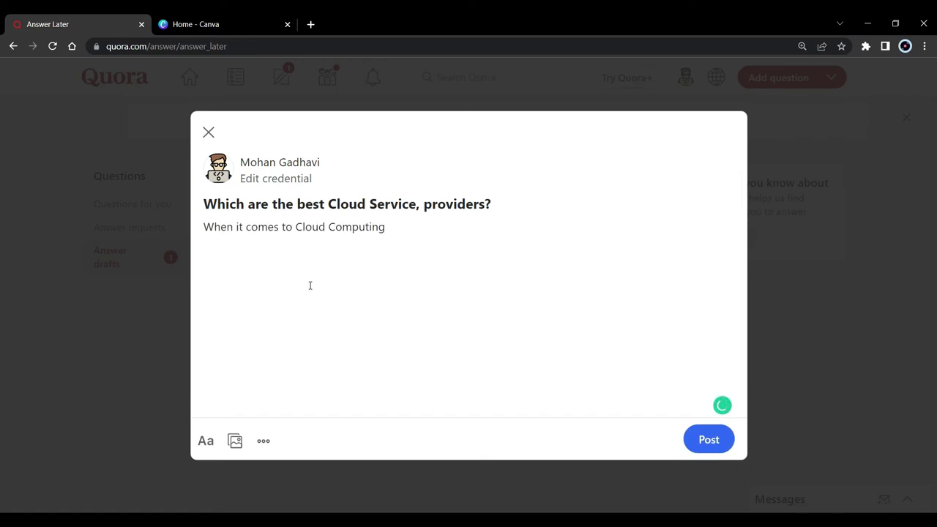
- Add "The platforms that provides best services is below.", the lines Microsoft Azure, Amazon Web Services, Google Cloud, IBM Cloud, Oracle Cloud, CloudLinux, and a comma after "Computing"
text(The platforms that provides best services is below. Microsoft Azure. Amazon Web Services. Google Cloud. IBM Cloud. Oracle Cloud CloudLinux.)
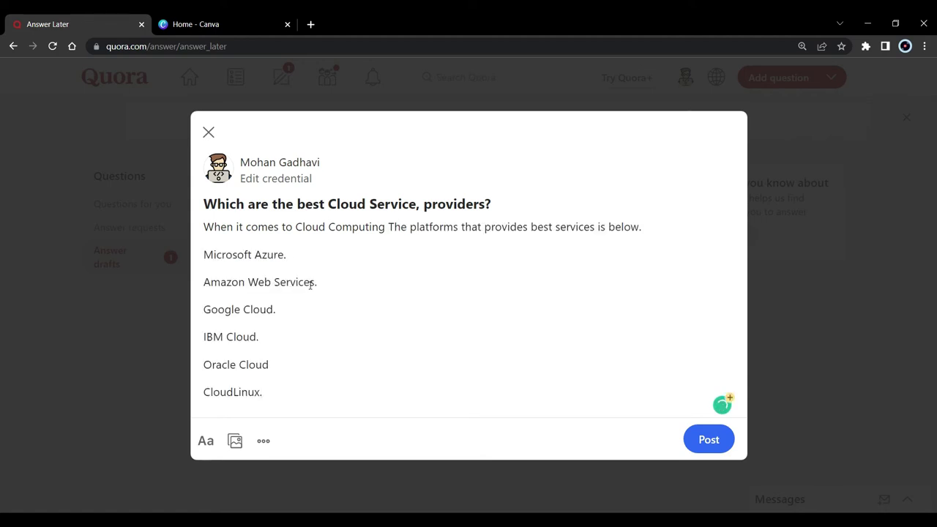
click(389, 227)
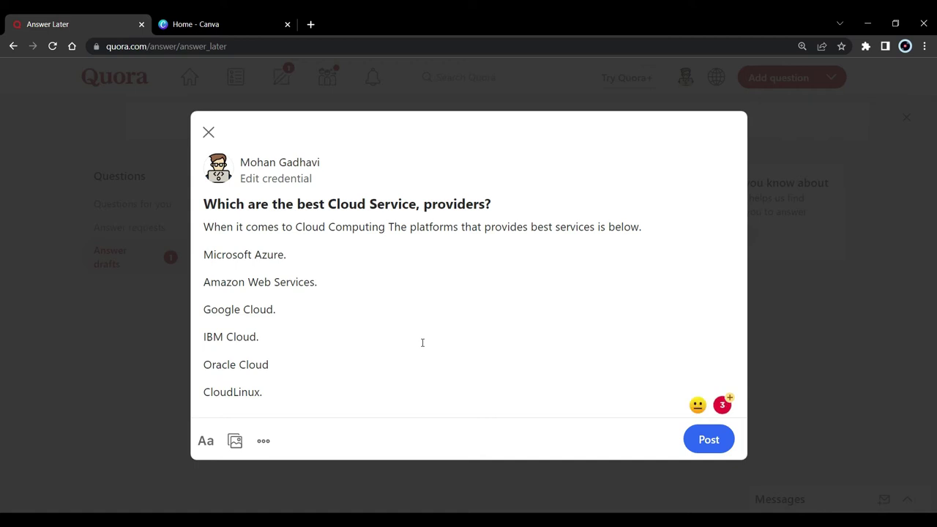
text(,)
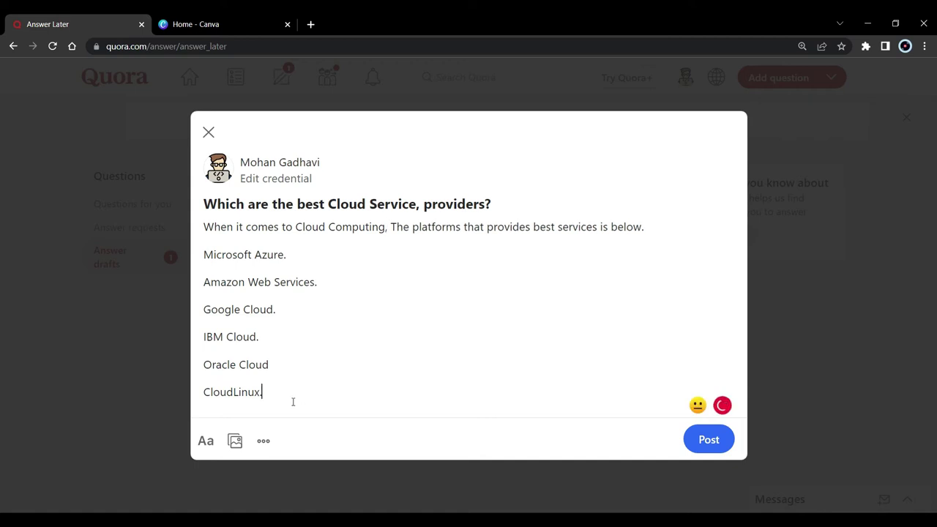
- Format the six platform lines from Microsoft Azure to CloudLinux as a bulleted list
drag(278, 395, 199, 253)
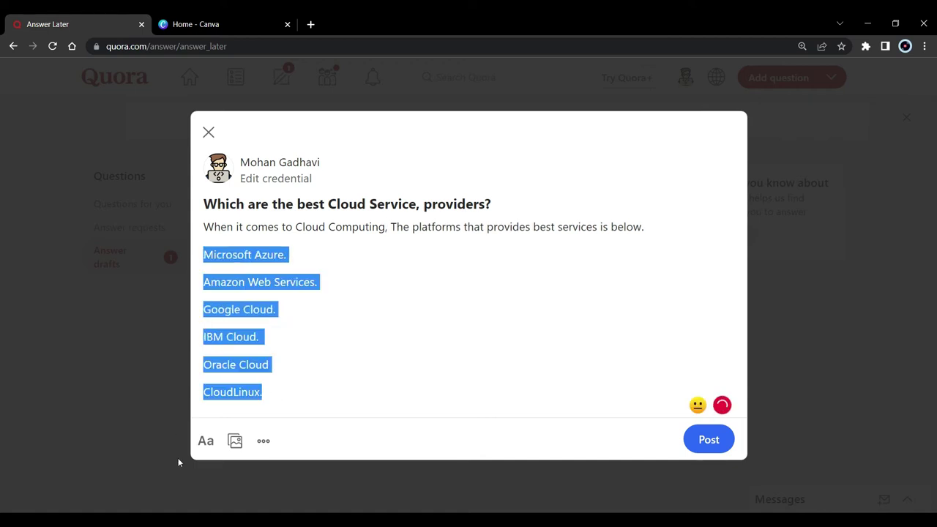
click(208, 441)
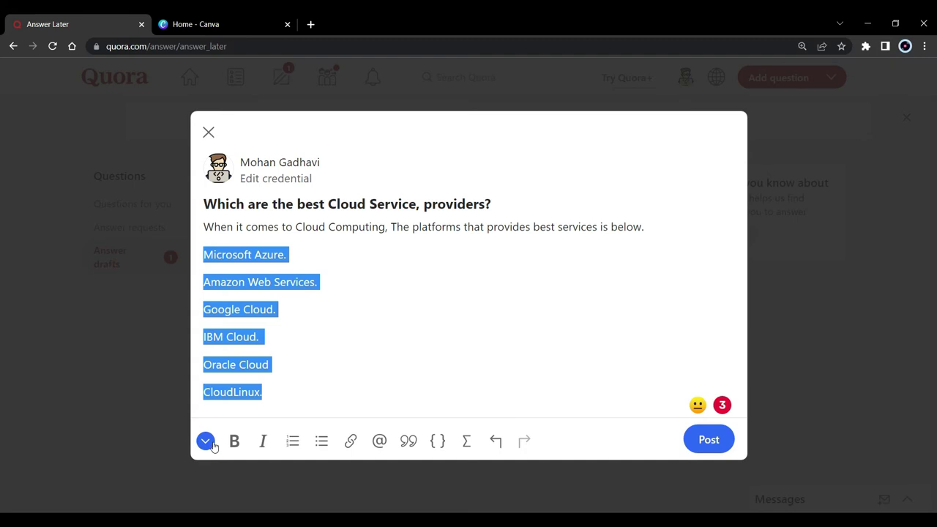
click(318, 441)
click(318, 360)
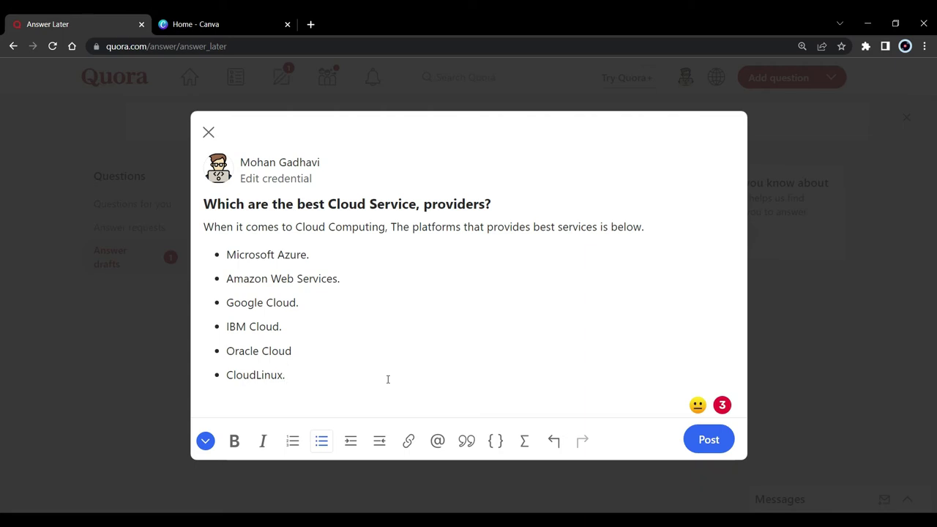
- Post the answer, return to the home feed and open the page for answering questions
click(708, 432)
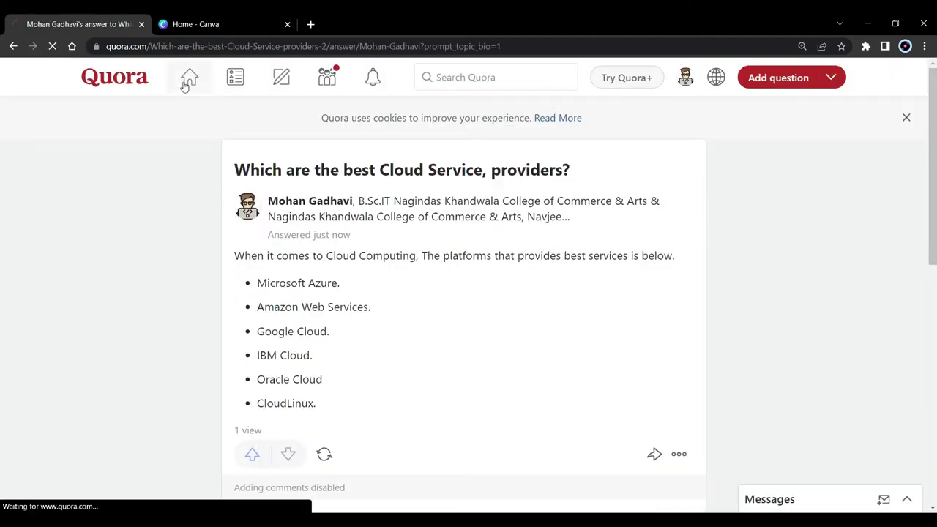
click(185, 84)
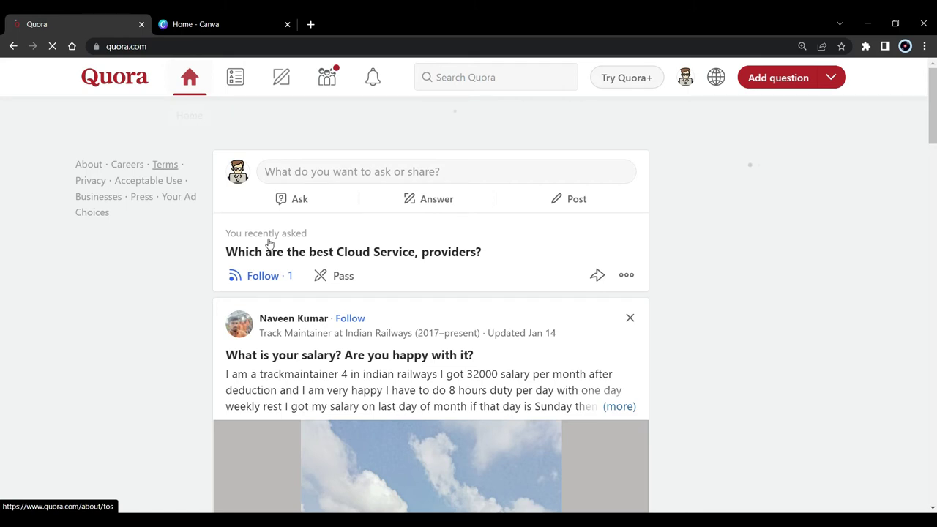
click(283, 81)
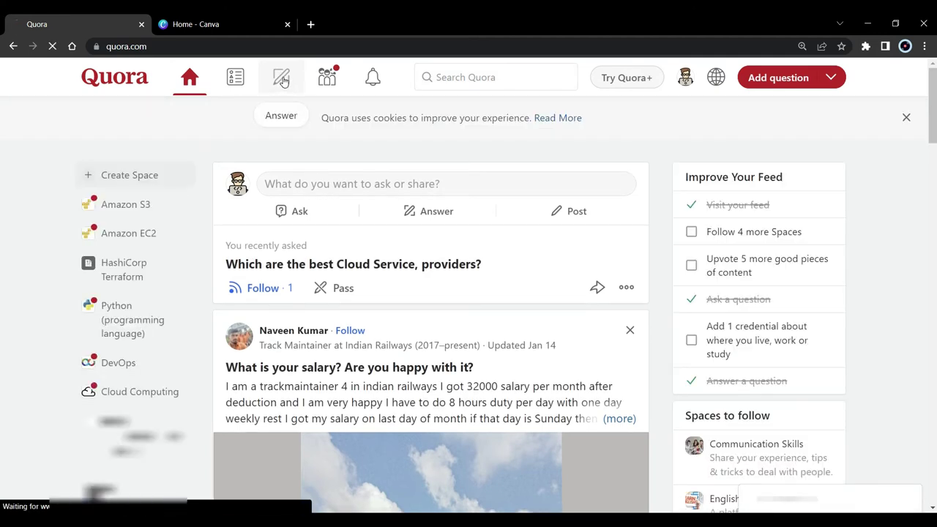
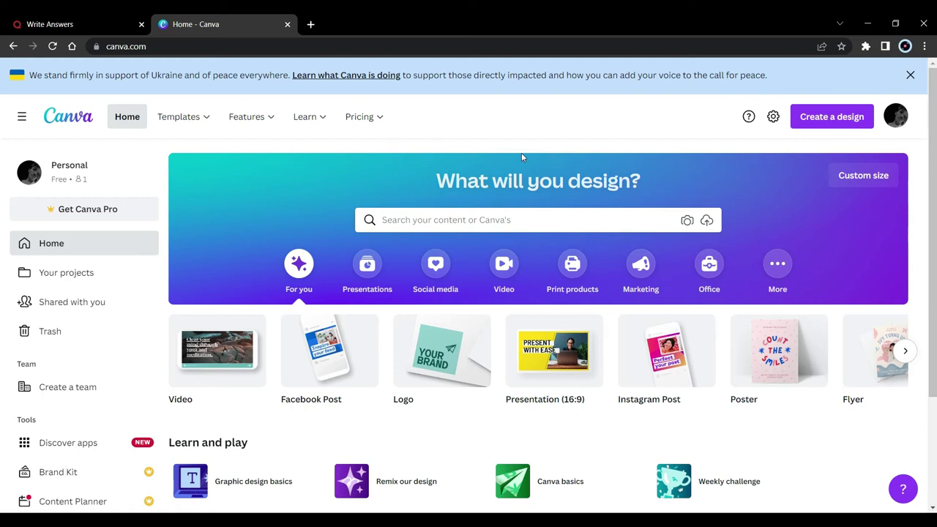
- In Canva, search for Website templates and open the beige fabric "Launching soon!" template for editing
click(516, 218)
text(website)
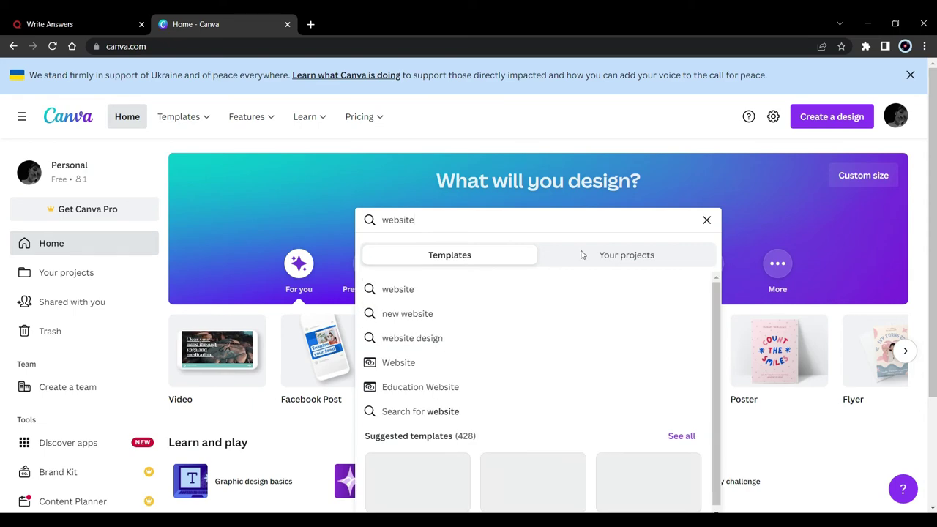
click(386, 361)
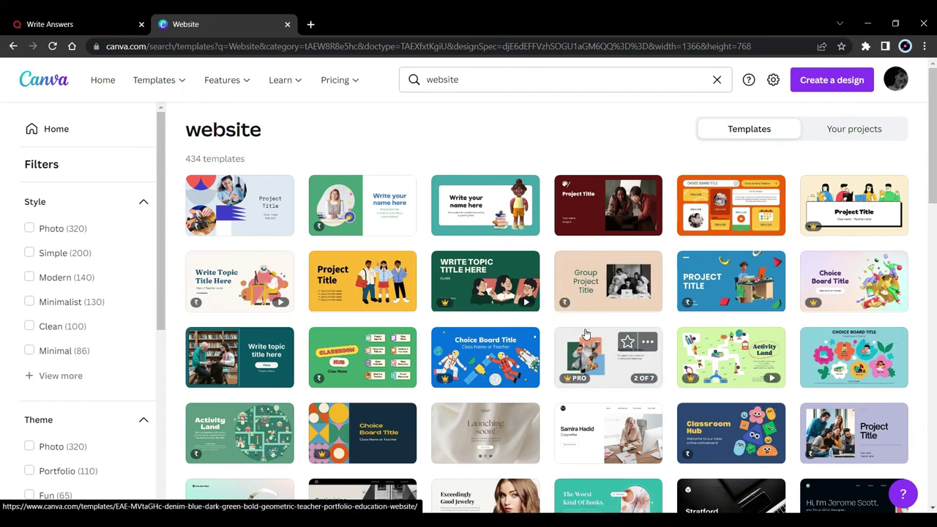
click(490, 442)
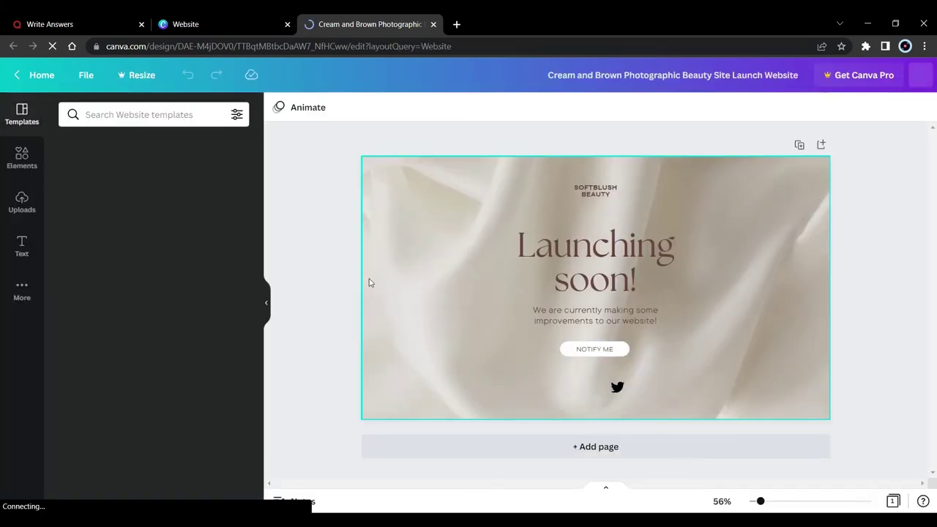
click(585, 242)
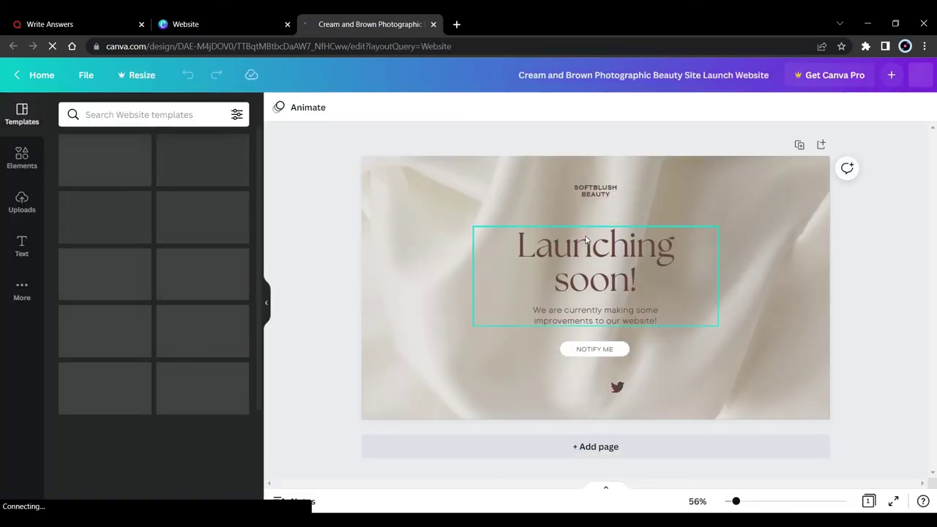
click(590, 349)
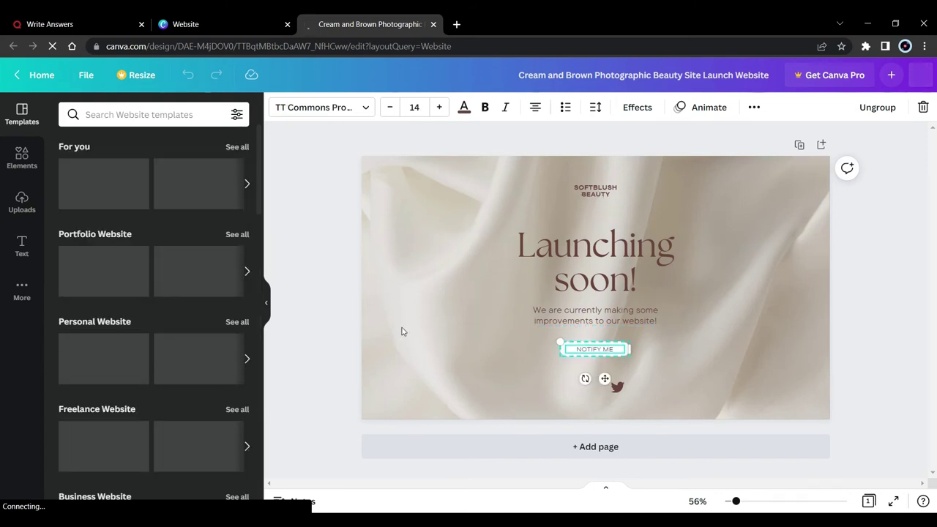
click(351, 303)
- Search the elements for "tech" and apply the dark blue dotted-wave photo as the page background
click(22, 158)
click(129, 114)
text(tech)
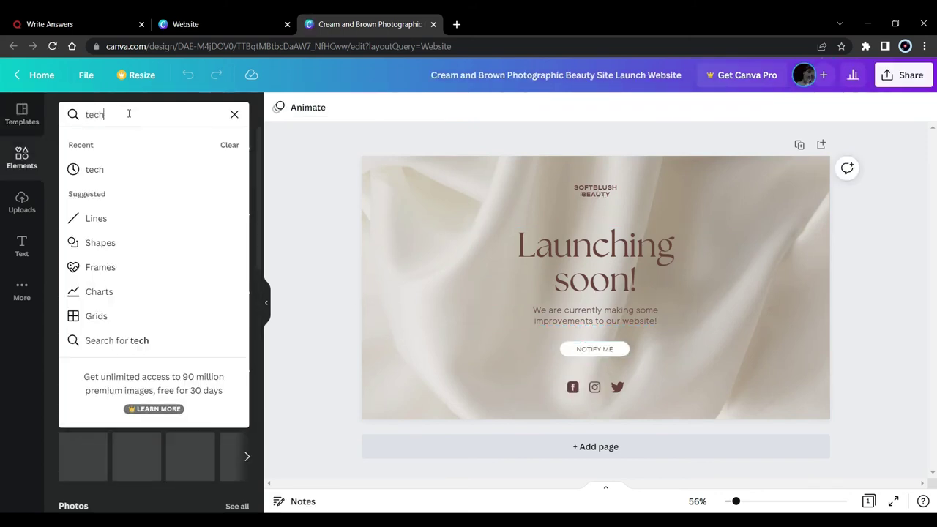
key(Return)
drag(102, 344, 427, 303)
- Change the "Launching soon!" heading's text colour to white and ungroup the heading from its subtitle
click(527, 308)
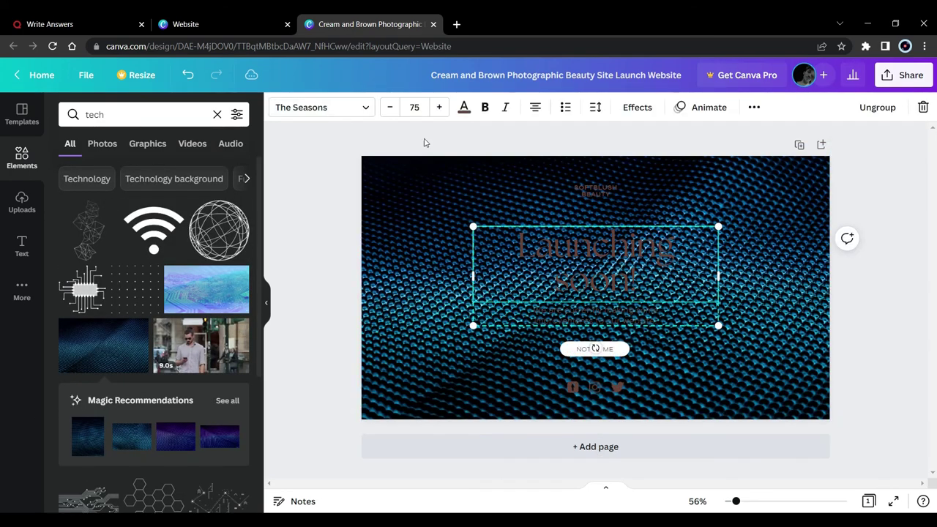
click(464, 107)
click(169, 169)
click(832, 251)
click(820, 249)
click(872, 107)
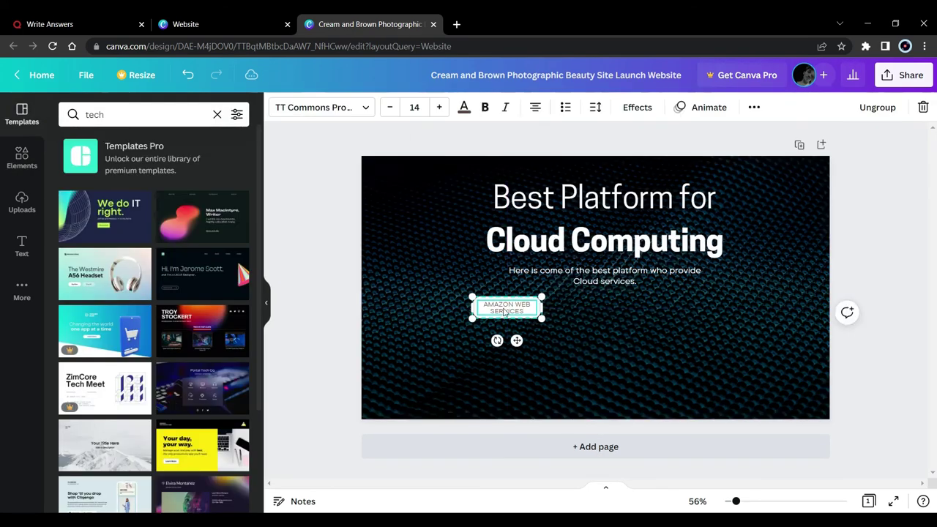
- Place a duplicate of the AMAZON WEB SERVICES button beside the original, in the same row
drag(504, 311, 637, 305)
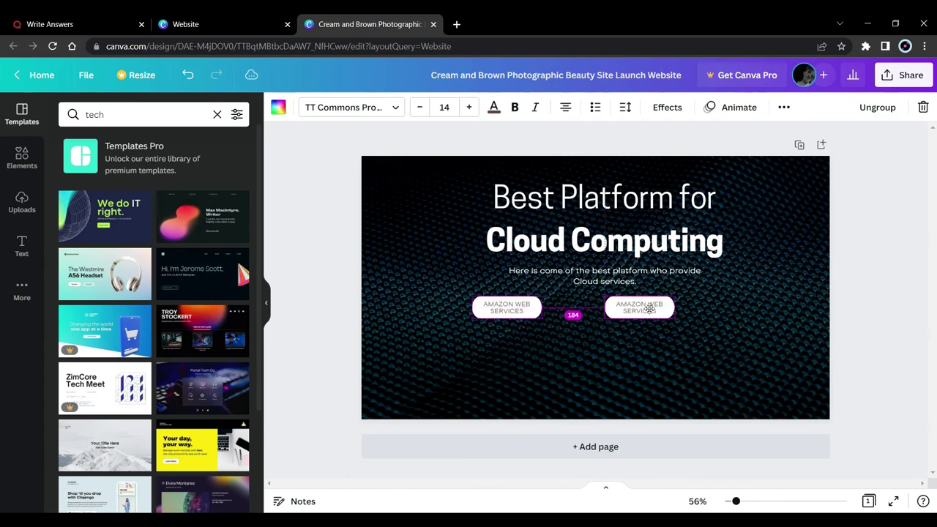
click(765, 357)
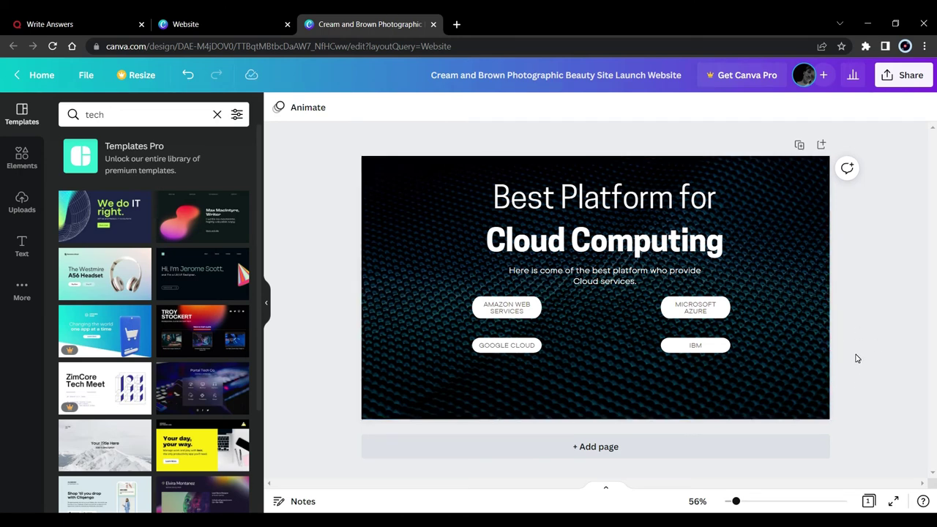
click(521, 307)
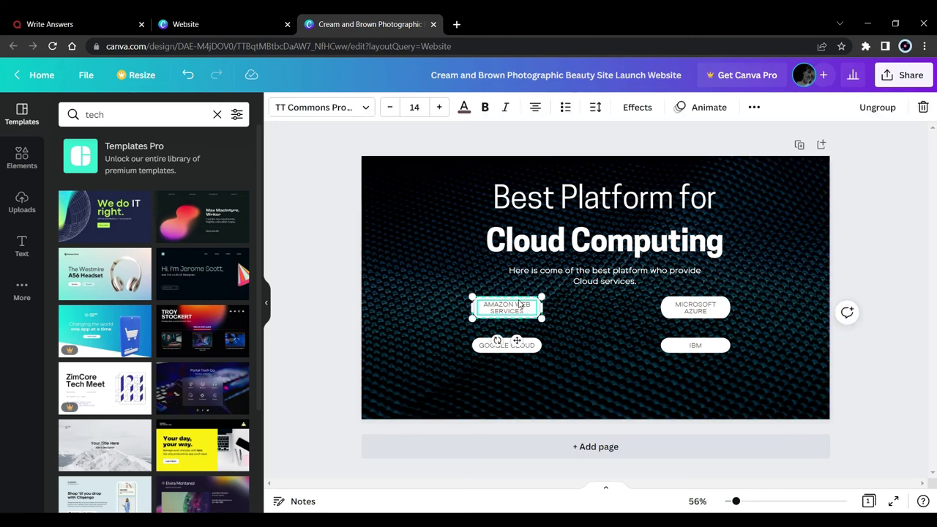
click(754, 108)
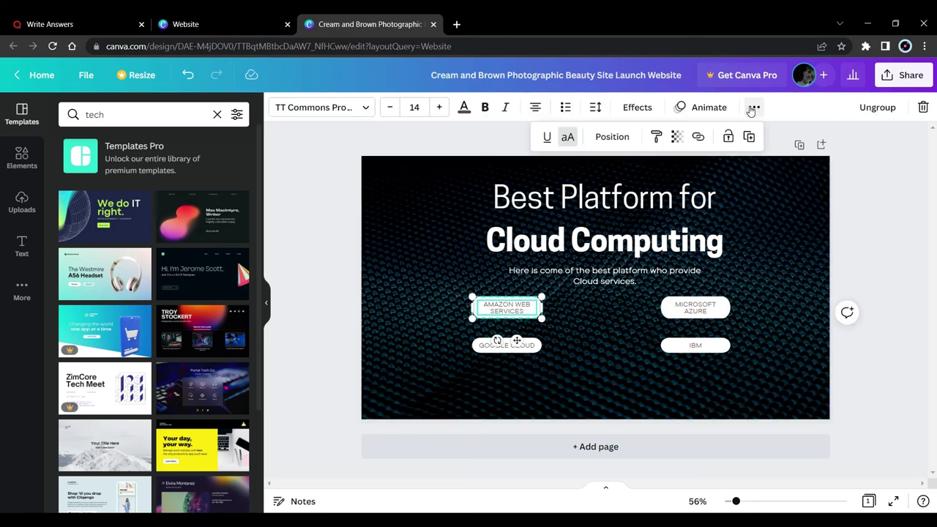
click(699, 137)
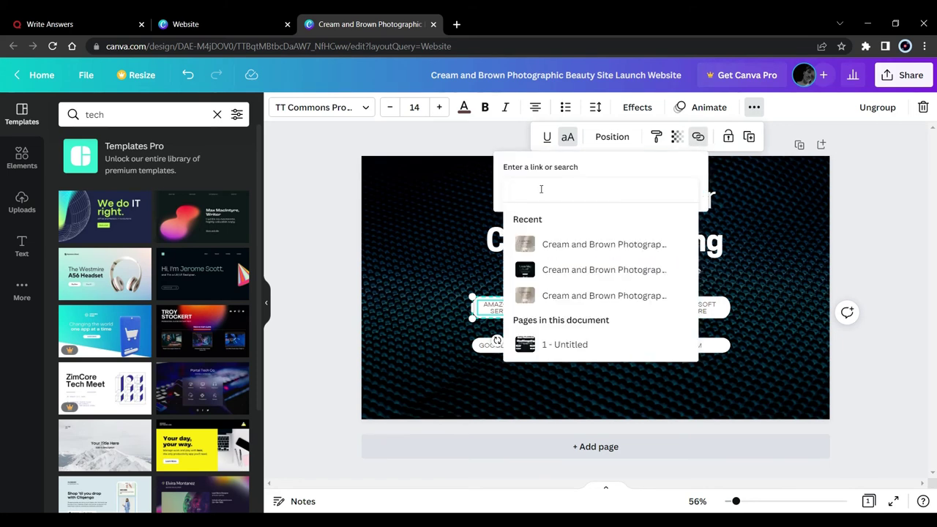
key(Escape)
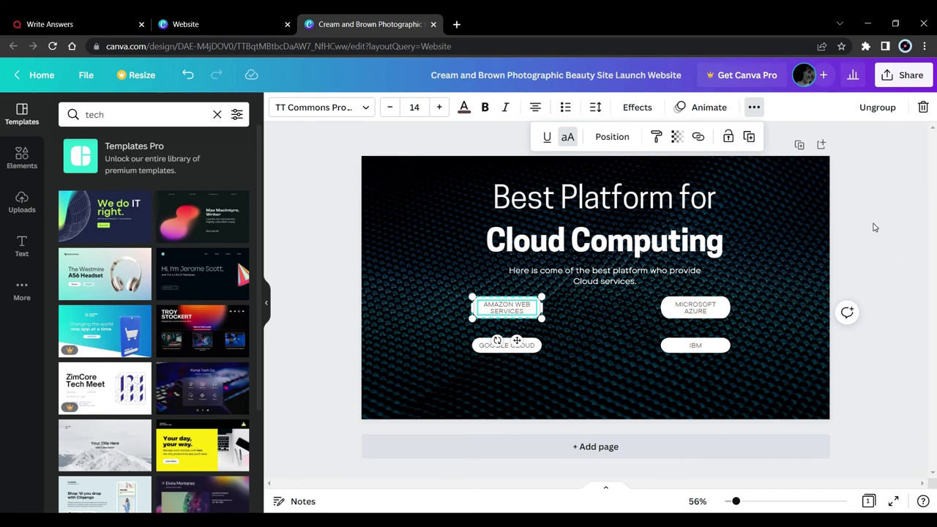
- Publish the cloud computing design as a website with the Scrolling web style and open the resulting site
click(907, 76)
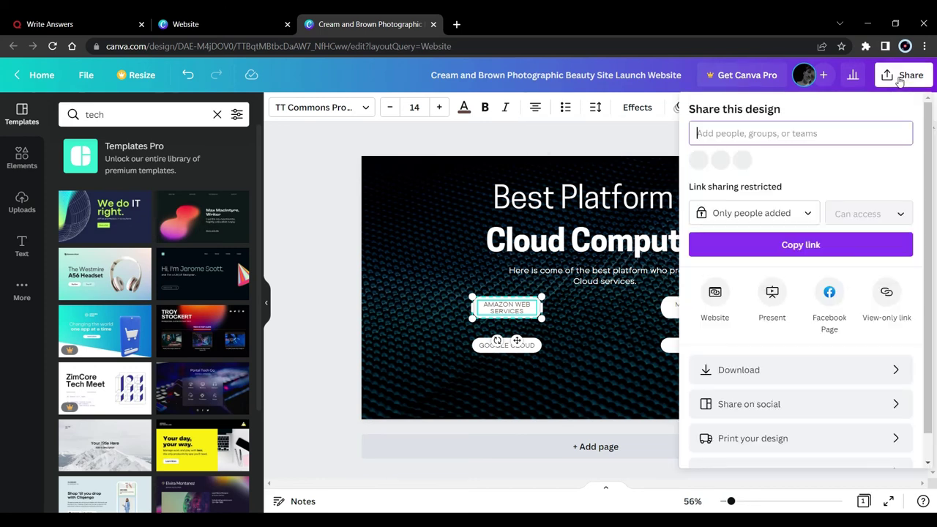
click(715, 296)
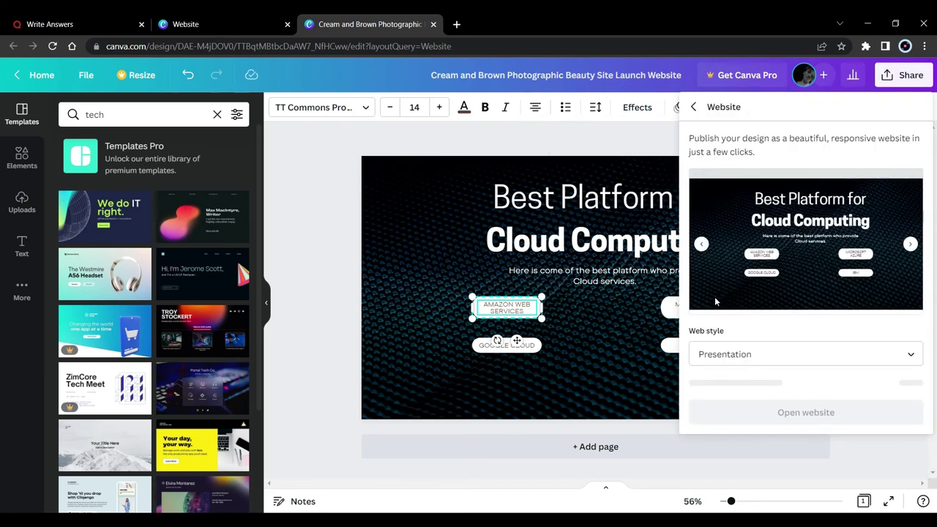
click(753, 359)
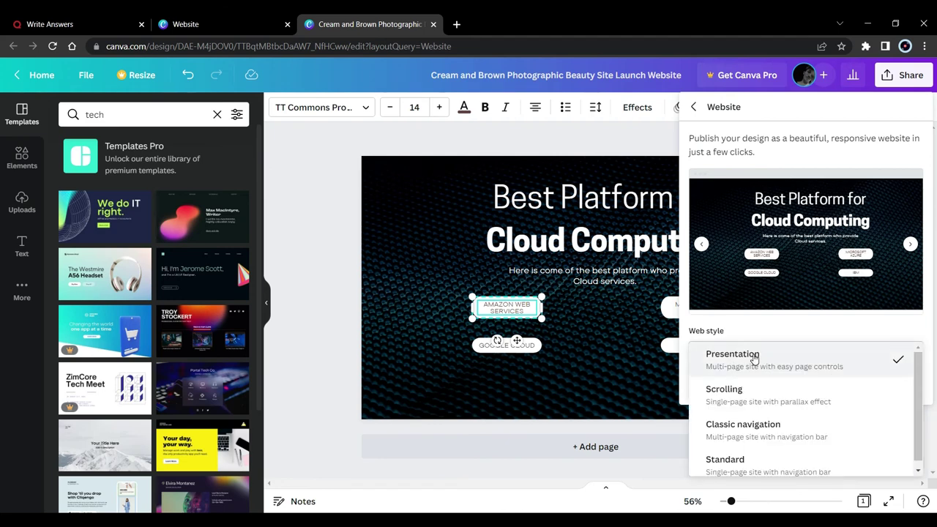
click(736, 392)
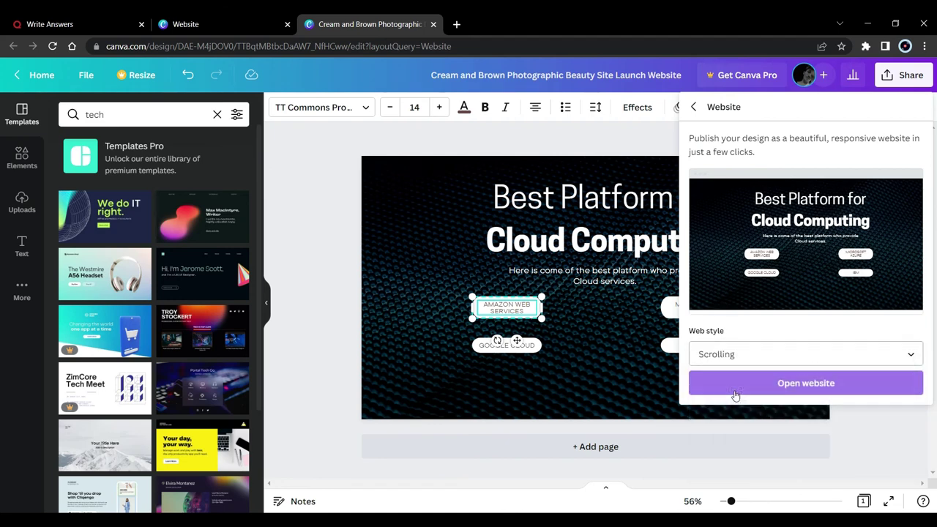
click(810, 384)
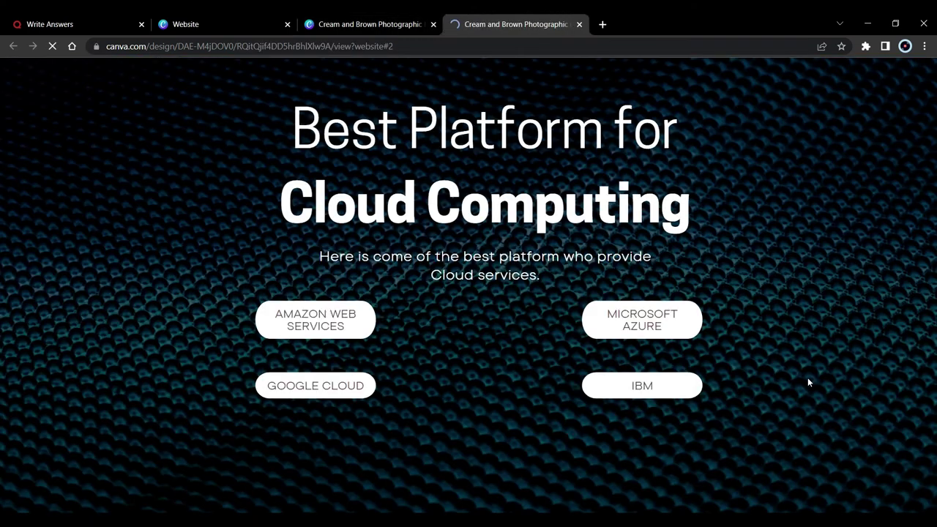
- Select the published website's full address for copying, then switch to Quora and go to its home feed
click(399, 45)
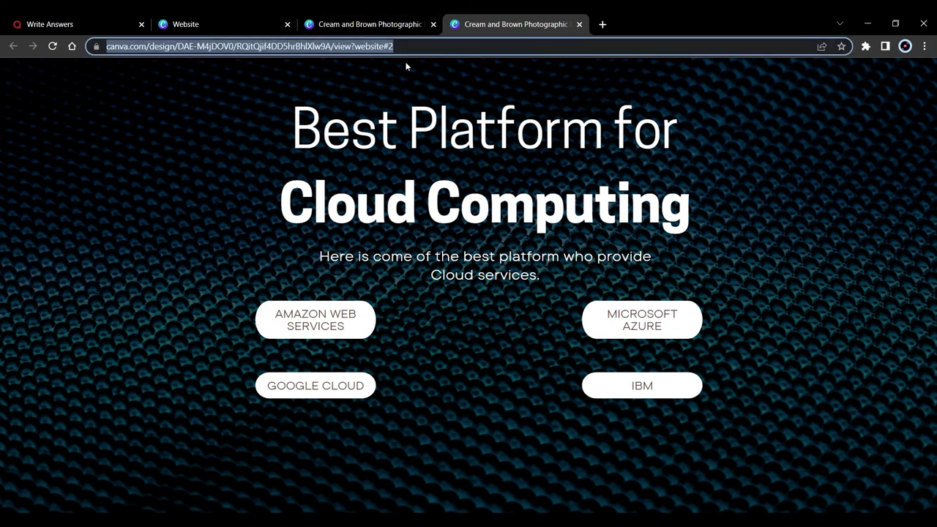
click(98, 18)
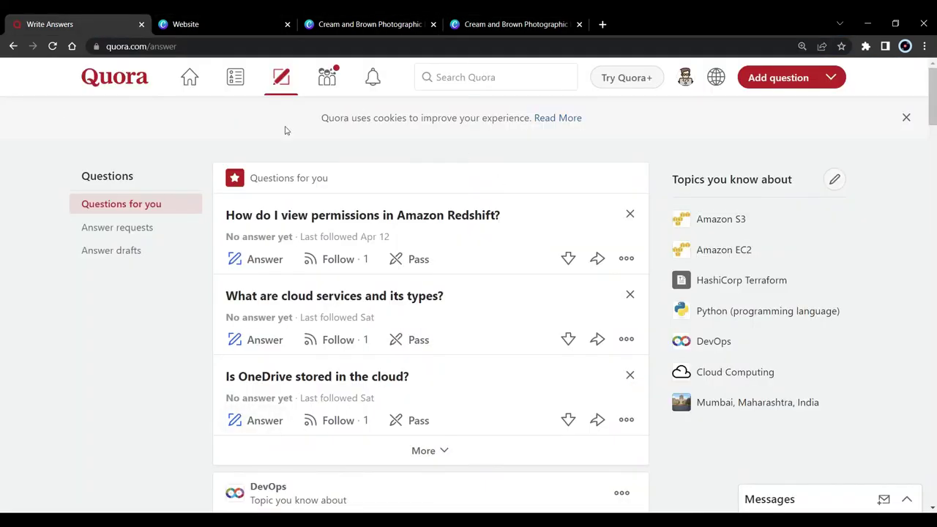
click(191, 79)
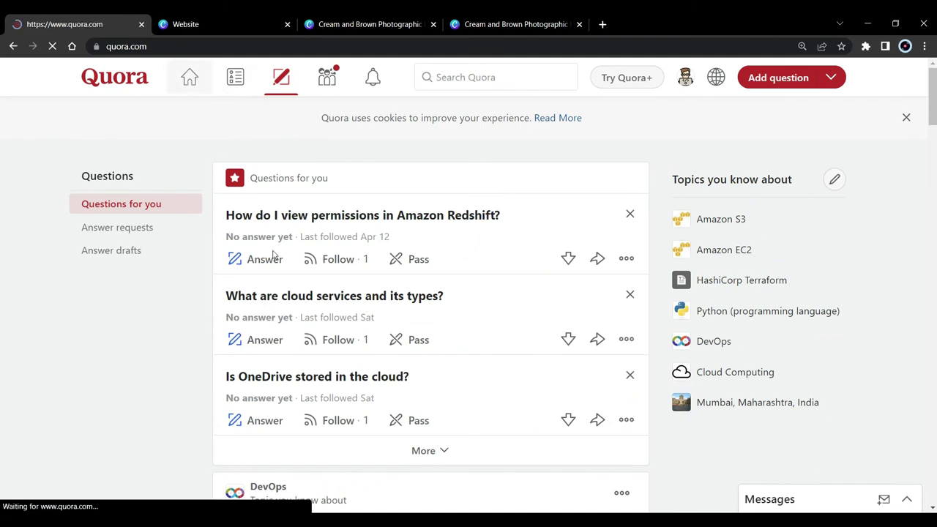